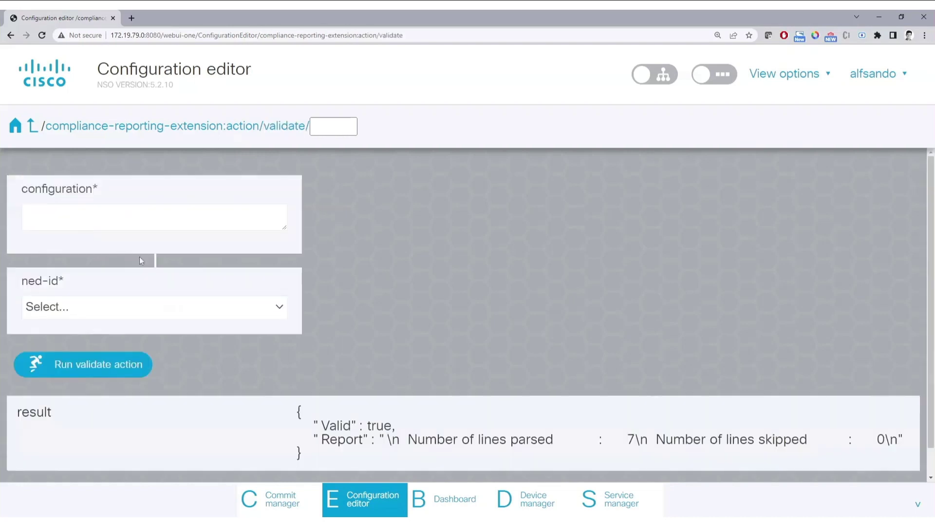
Enlarge the validate action's configuration box and paste the copied AAA TACACS+ configuration into it.
left_click(195, 217)
left_click_drag(284, 227, 295, 312)
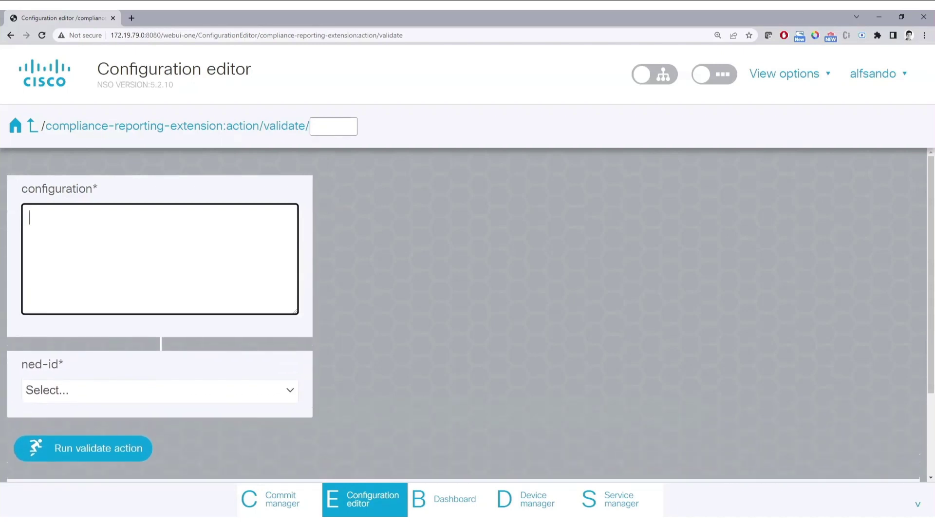
key("alt+Tab")
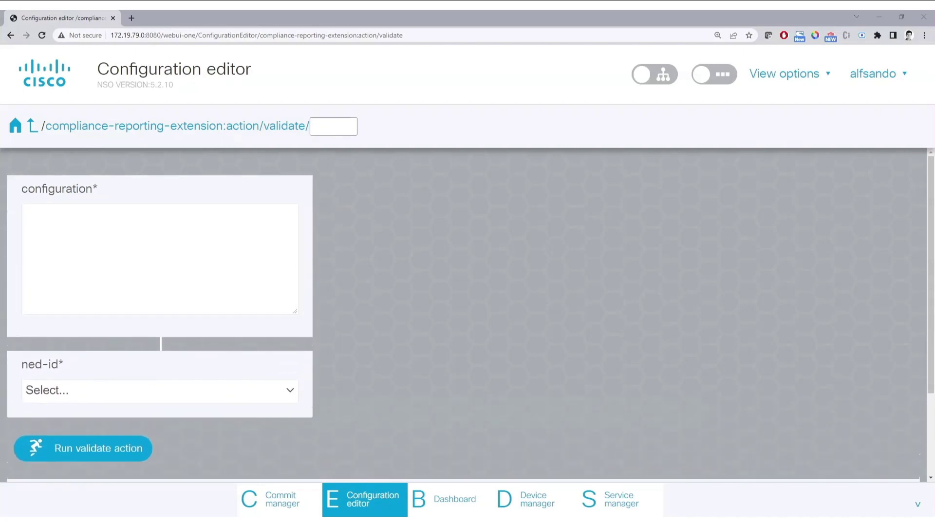
key("alt+Tab")
key("ctrl+v")
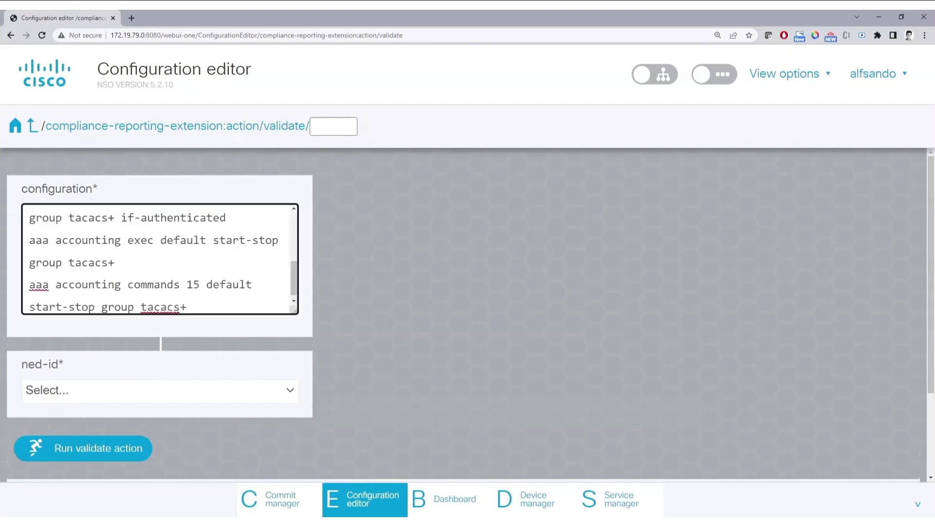
Choose the ned-id for the pasted configuration and run the validate action.
left_click(289, 390)
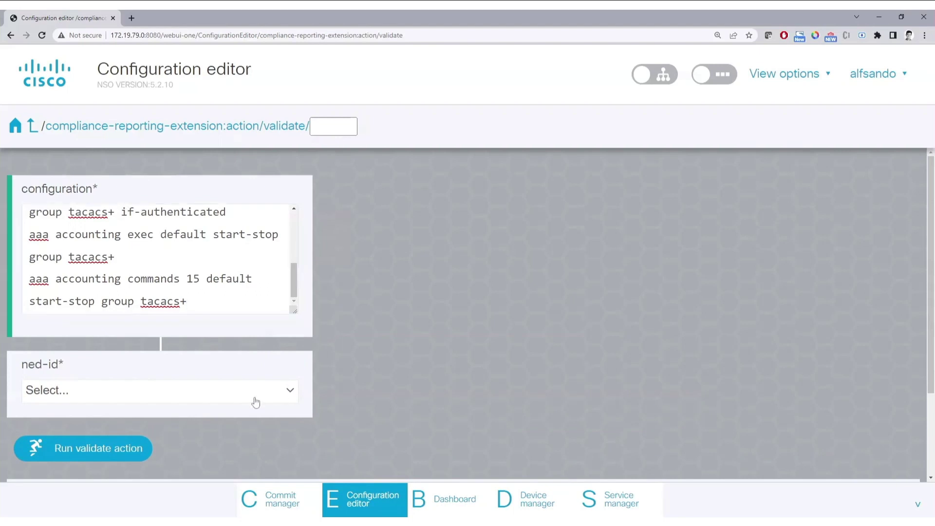
left_click(108, 425)
left_click(105, 447)
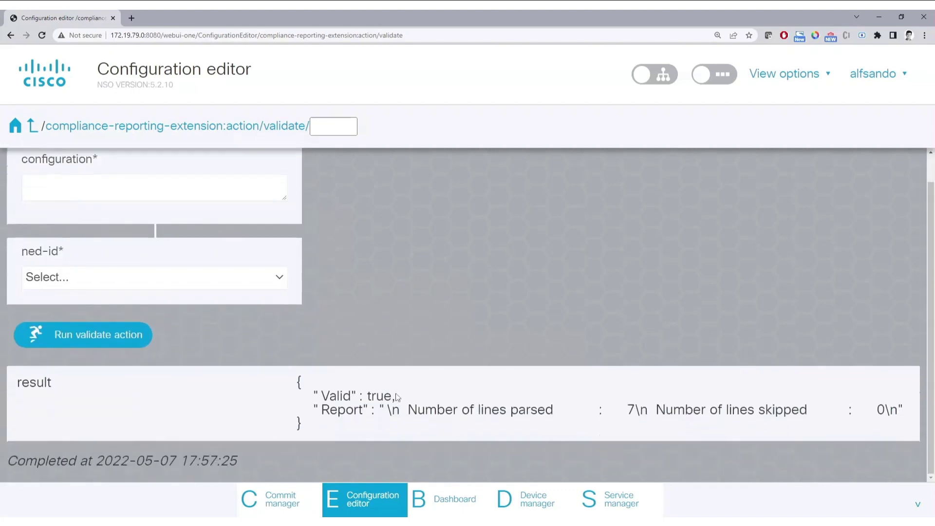
scroll(375, 365, "up", 1)
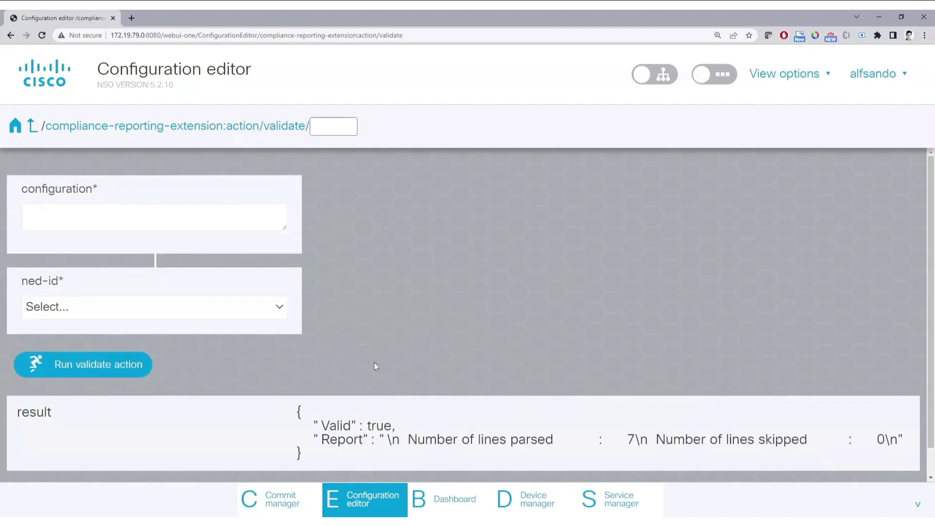
Return to the compliance-reporting-extension actions and open the generate action's form.
left_click(32, 135)
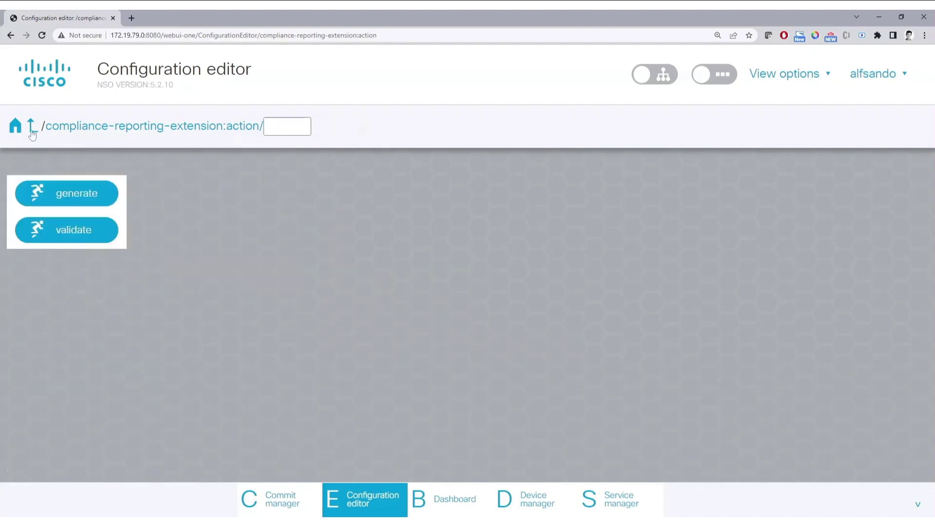
left_click(68, 195)
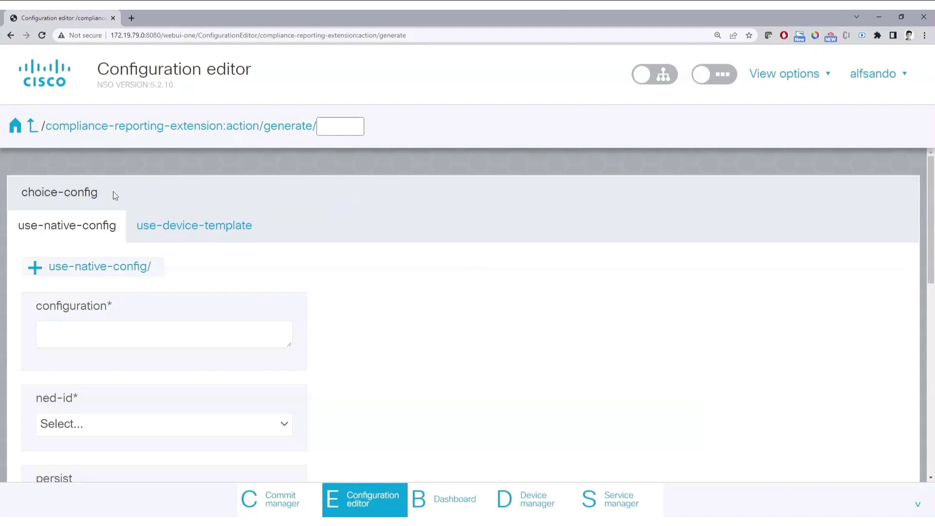
scroll(335, 229, "down", 1)
scroll(336, 232, "down", 1)
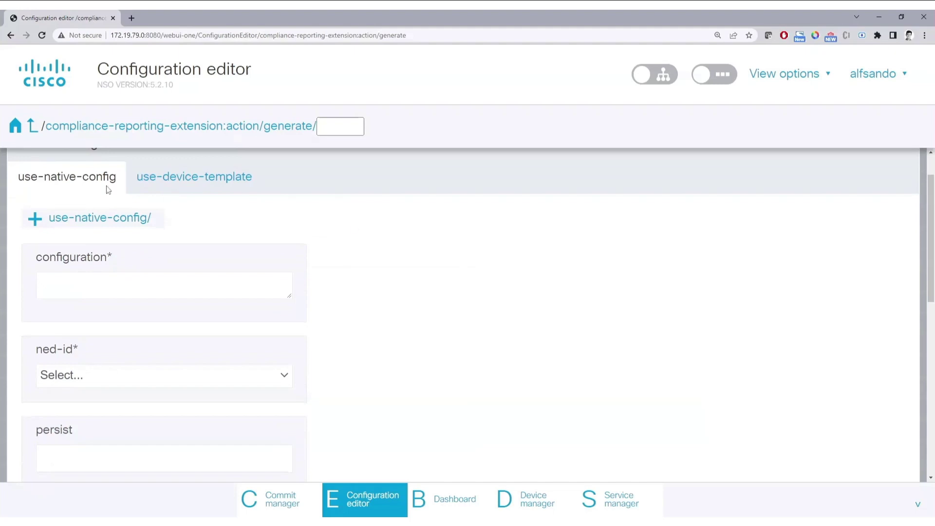
Review the generate action's native-config and device-template sources and its device-choice options.
left_click(187, 179)
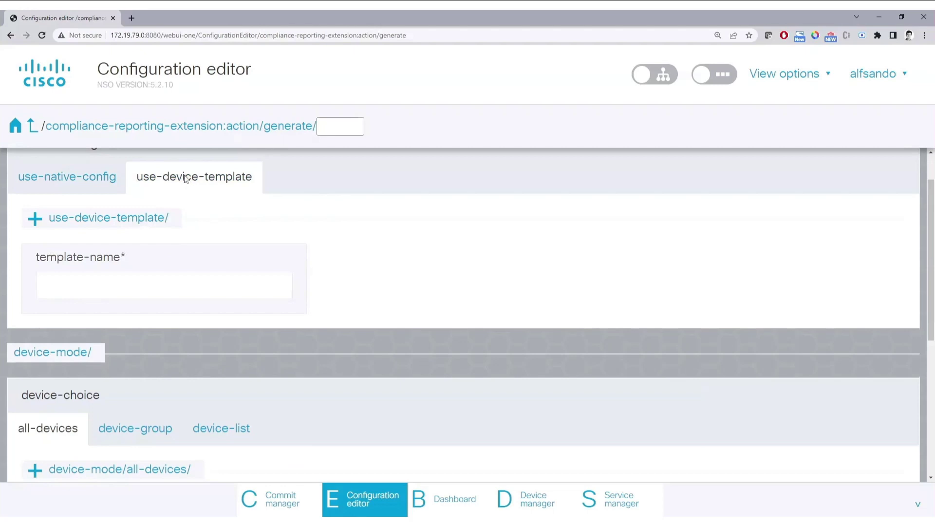
left_click(79, 188)
scroll(212, 224, "down", 2)
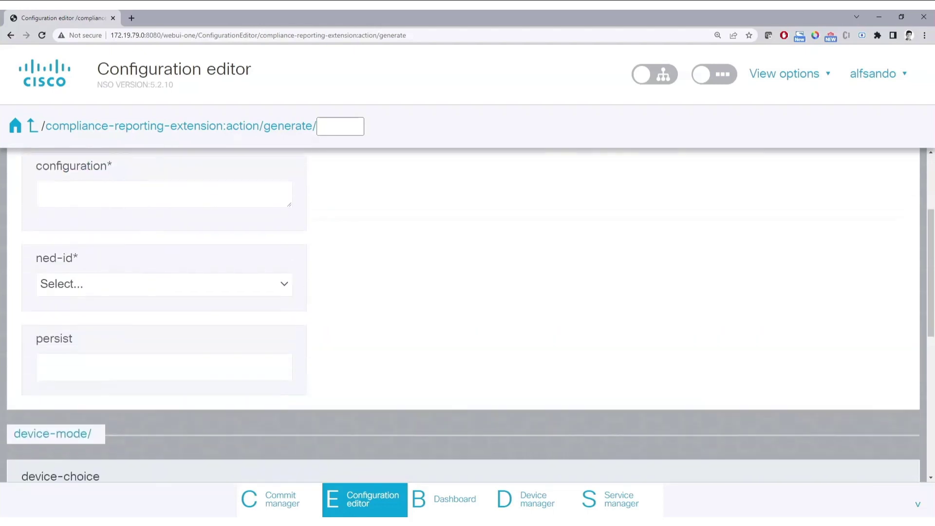
scroll(208, 223, "down", 3)
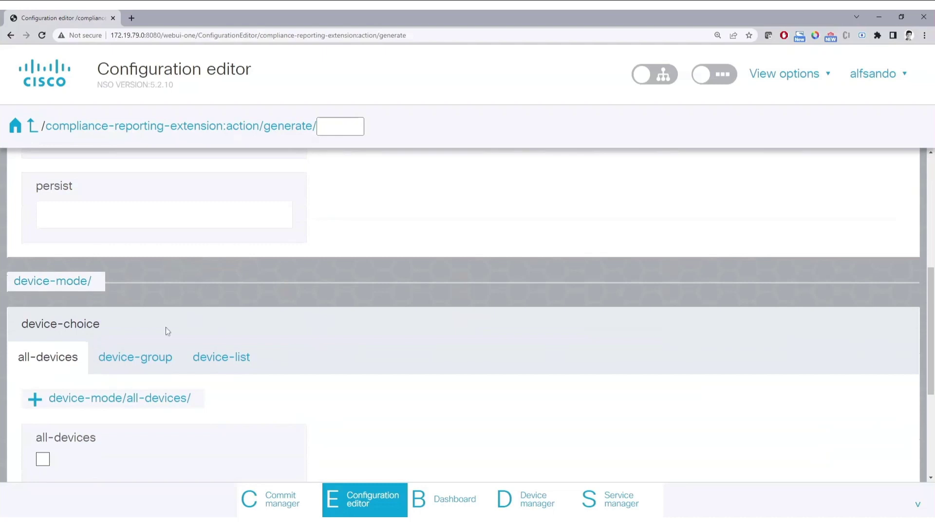
left_click(155, 354)
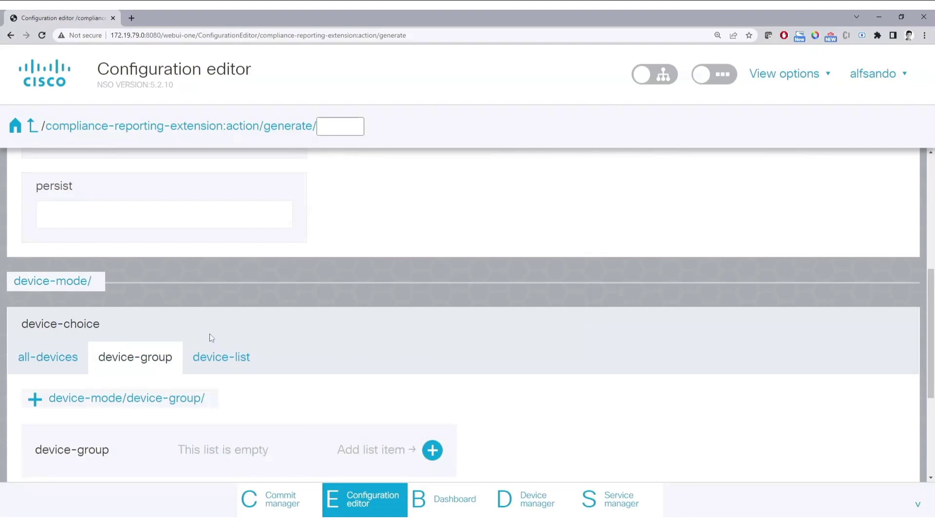
left_click(236, 366)
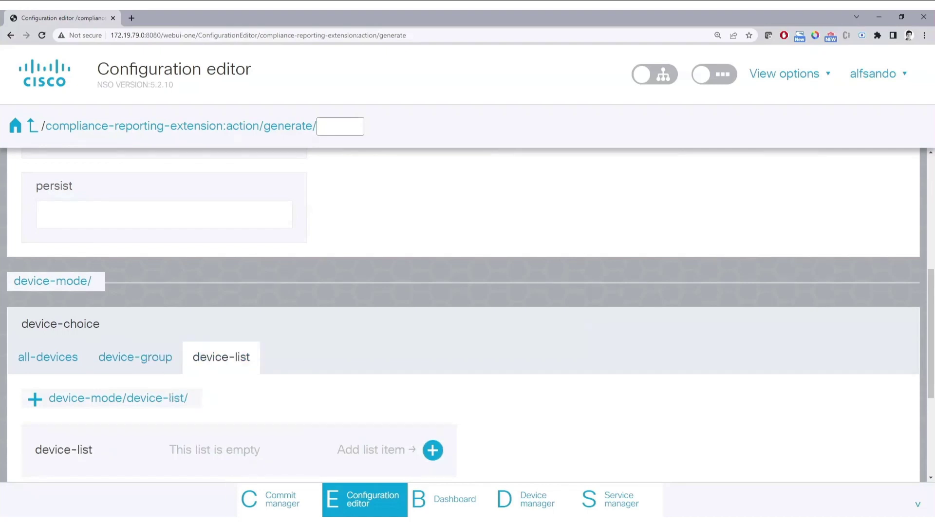
Paste the AAA TACACS+ configuration into the generate action's native config and set its ned-id to cisco-ios-cli-6.72.
scroll(462, 312, "up", 5)
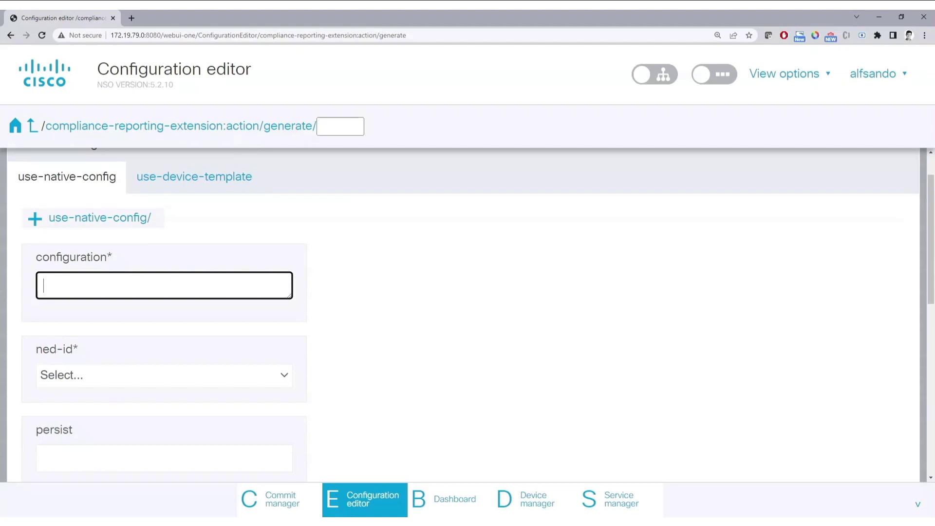
key("ctrl+v")
left_click_drag(290, 296, 299, 352)
scroll(267, 337, "down", 2)
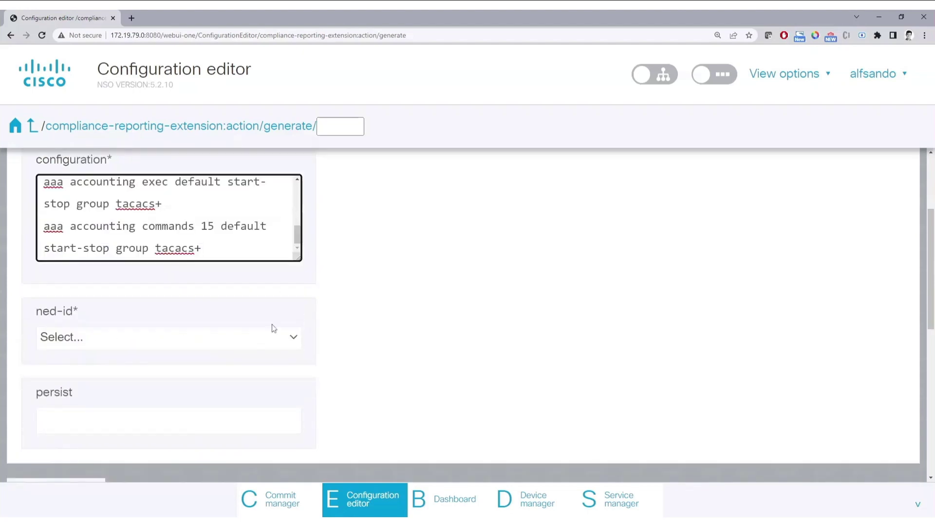
left_click(294, 341)
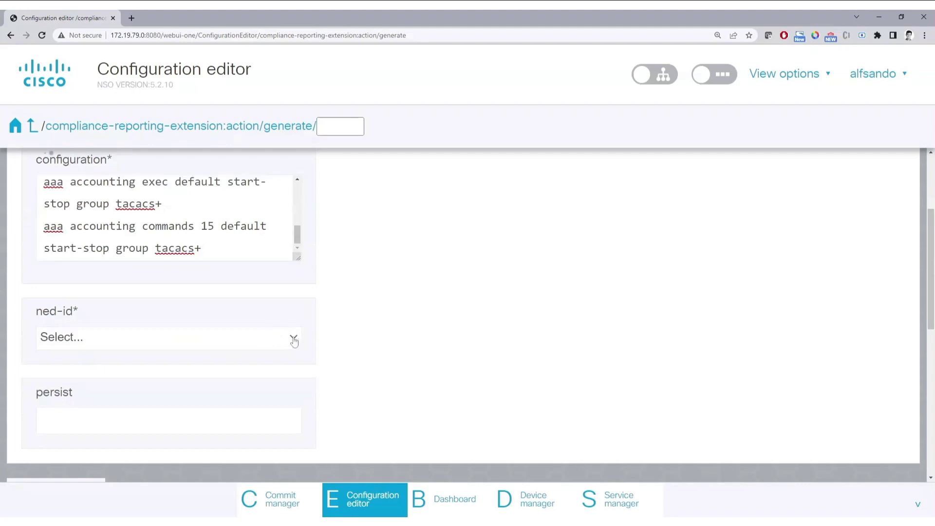
left_click(140, 369)
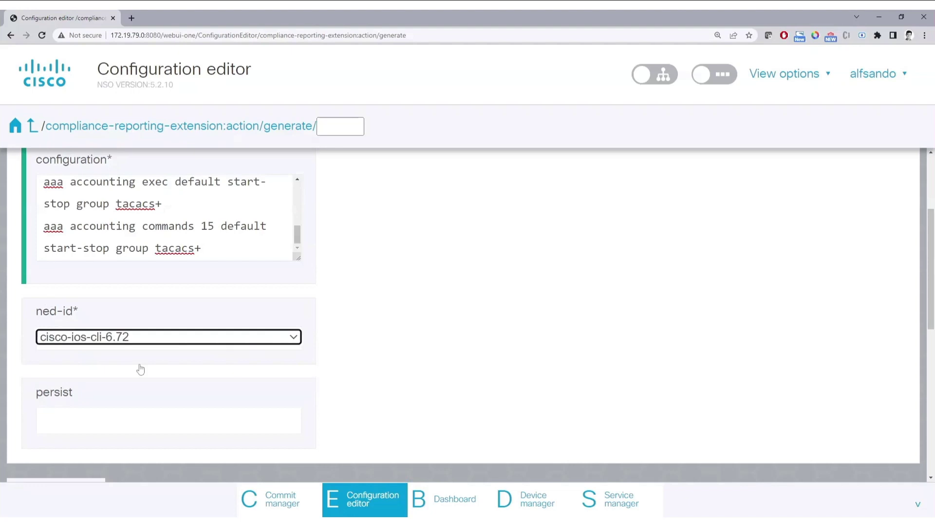
Set the device choice to device-group and add My_IOS_Devices to the list.
scroll(378, 368, "down", 3)
scroll(375, 365, "down", 2)
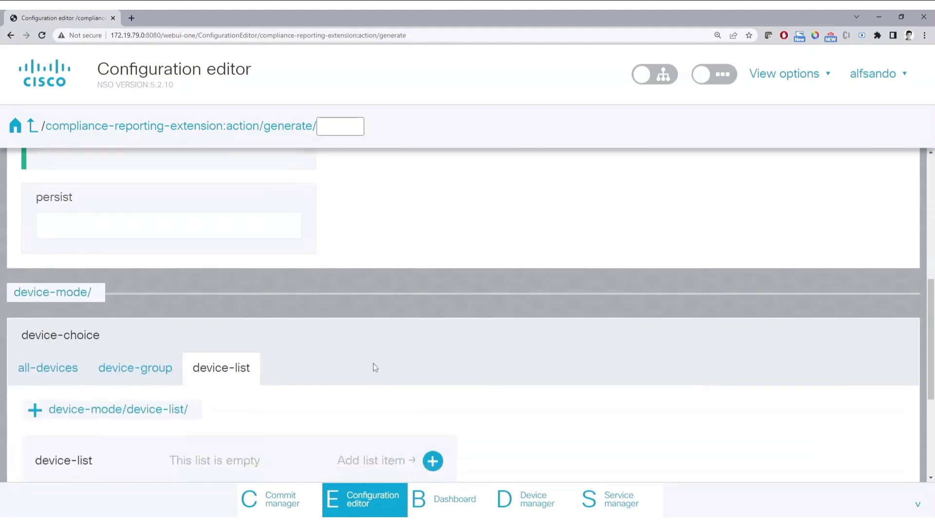
scroll(366, 360, "down", 1)
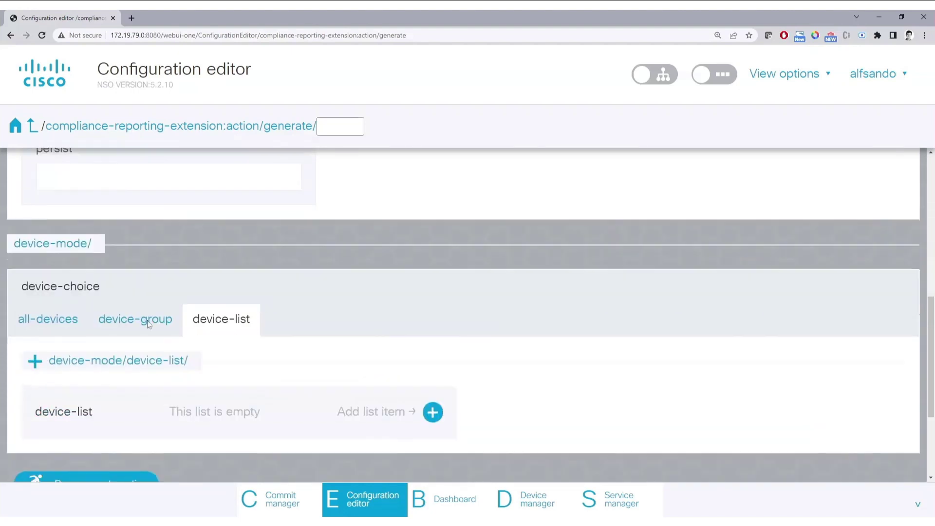
left_click(119, 328)
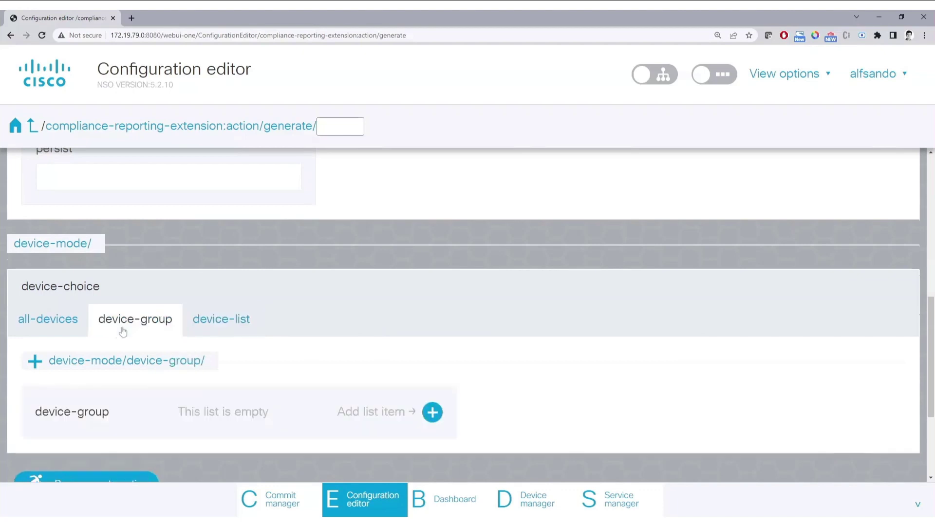
left_click(432, 413)
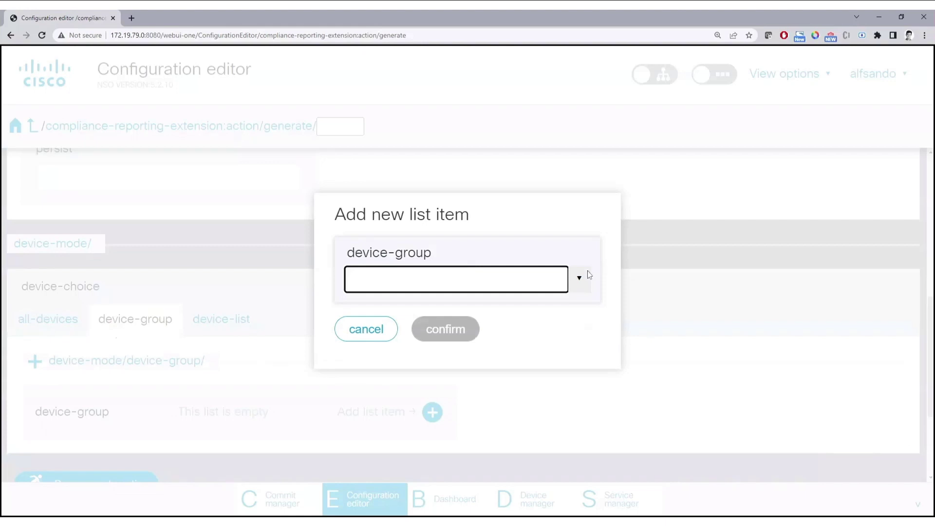
left_click(579, 280)
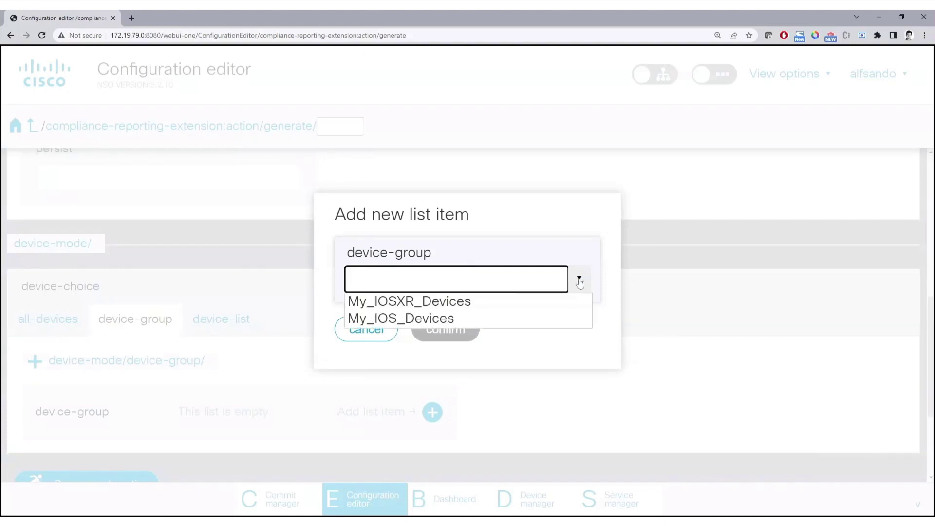
left_click(418, 320)
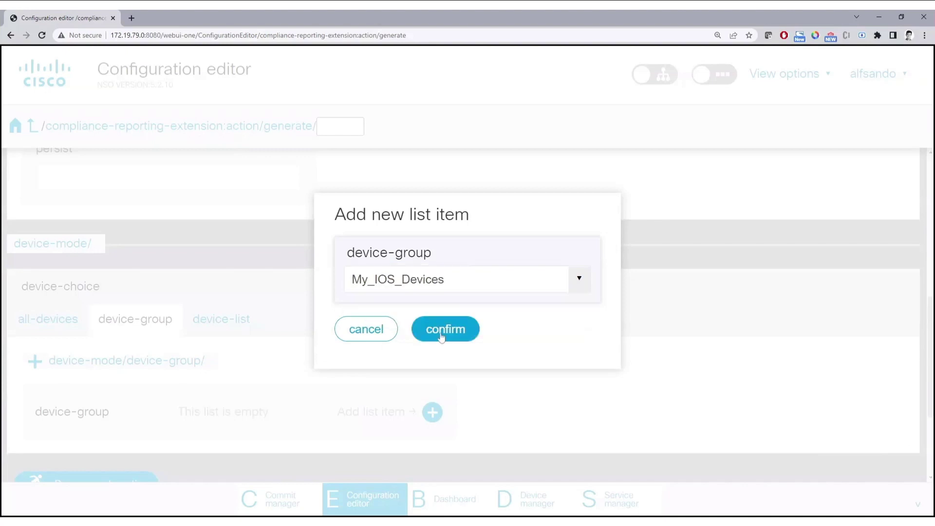
left_click(441, 335)
Run the generate action and bring up its result.
scroll(444, 340, "down", 3)
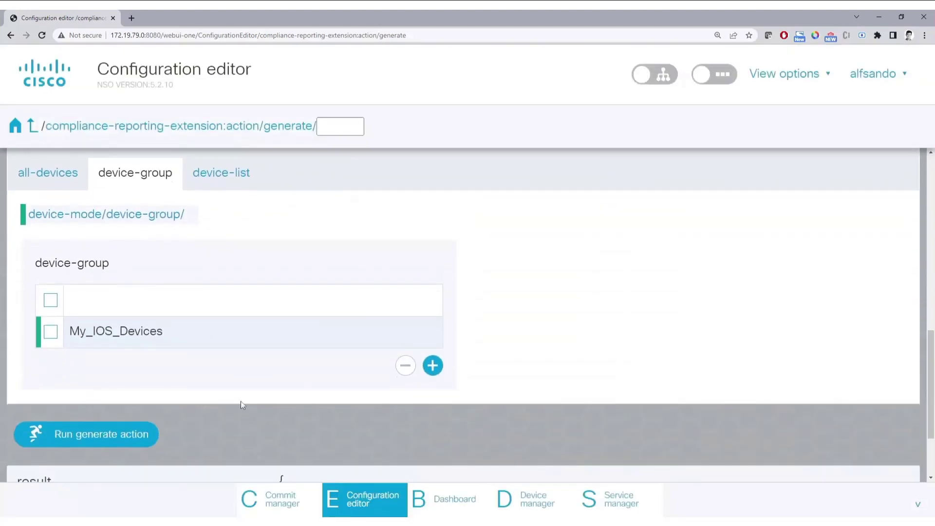
left_click(122, 441)
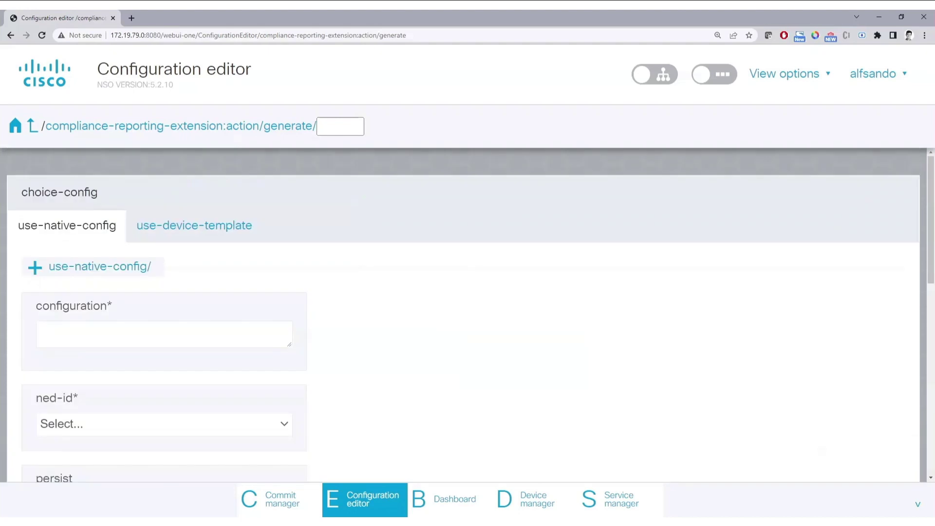
scroll(290, 430, "down", 10)
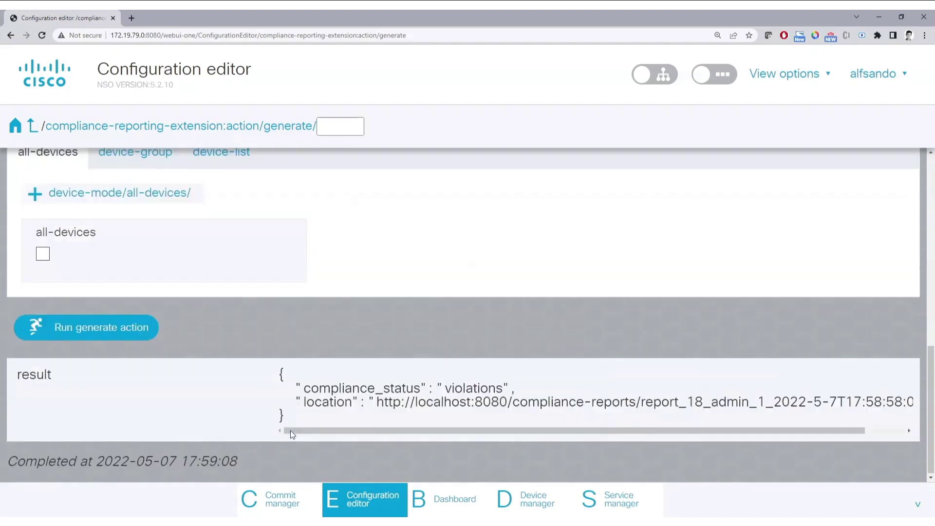
Copy the report's location URL from the generate result and open it in a new browser tab.
left_click_drag(377, 402, 901, 405)
key("ctrl+c")
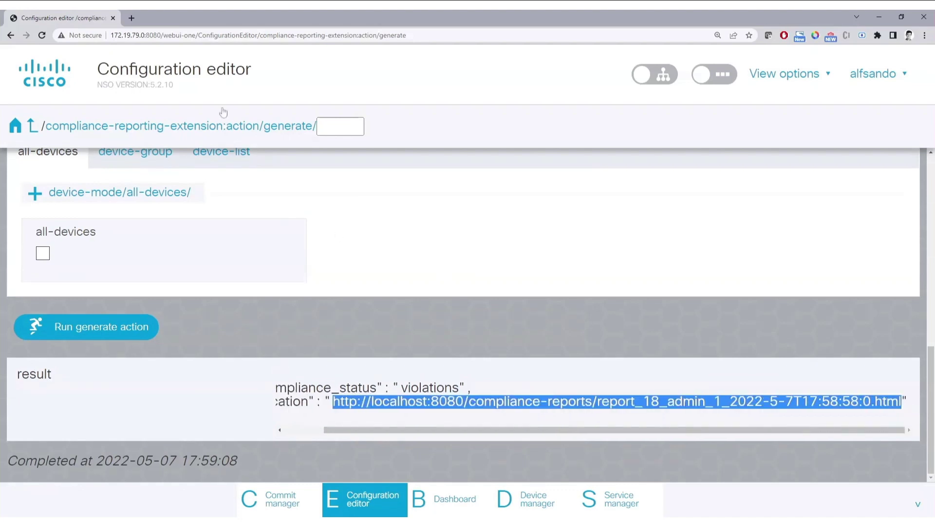
left_click(132, 18)
key("ctrl+v")
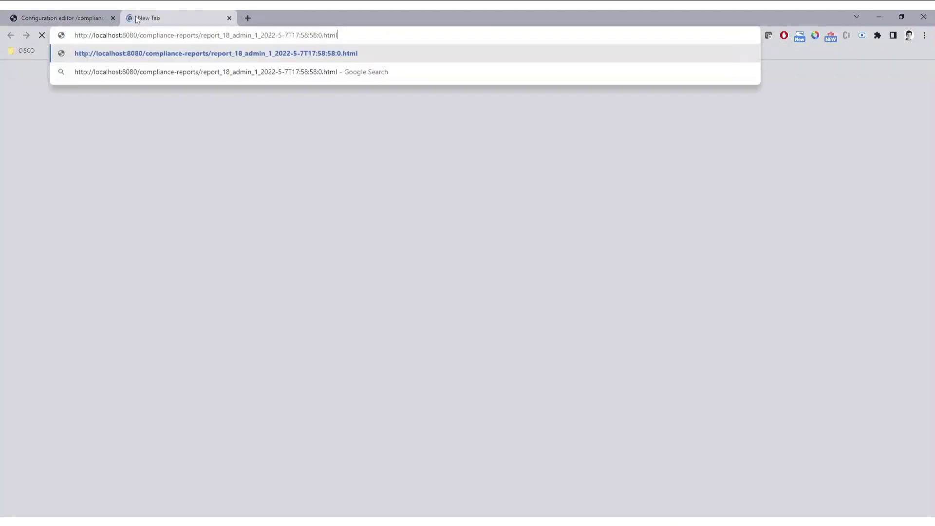
key("Return")
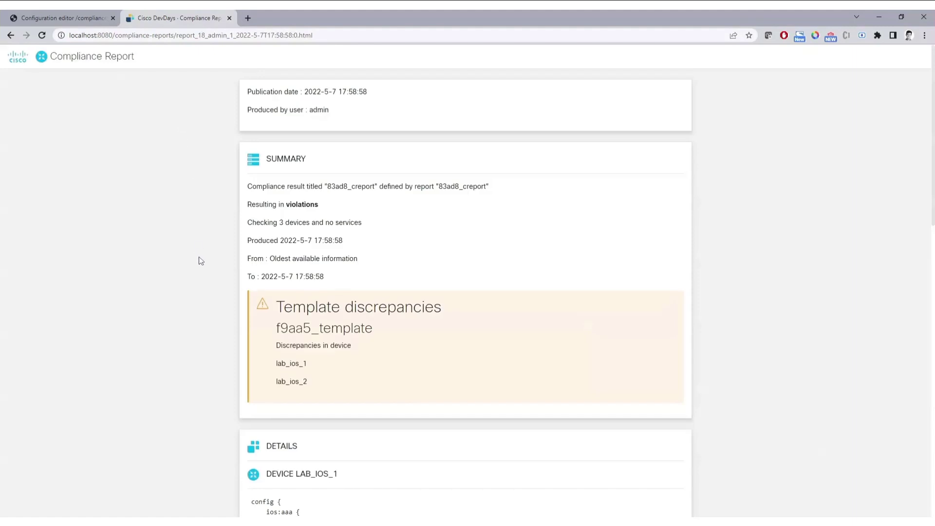
Examine the compliance report's template discrepancies and the configuration differences for lab_ios_1 and lab_ios_2.
scroll(199, 261, "down", 1)
scroll(199, 260, "up", 1)
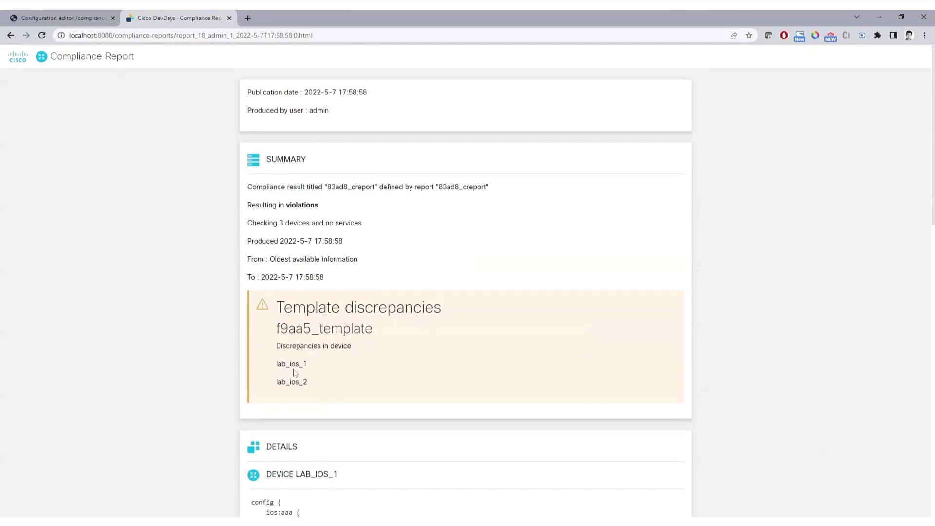
scroll(167, 340, "down", 3)
scroll(166, 337, "down", 1)
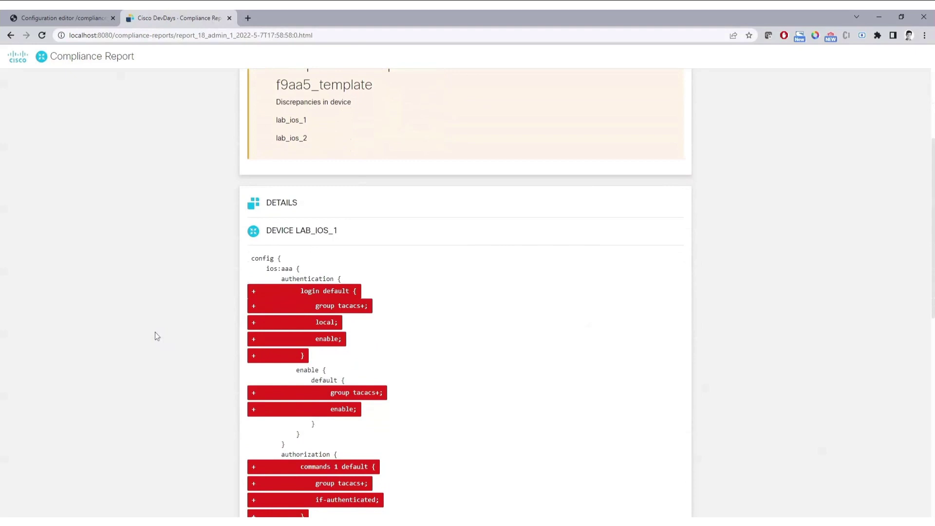
scroll(154, 334, "down", 2)
scroll(133, 322, "down", 7)
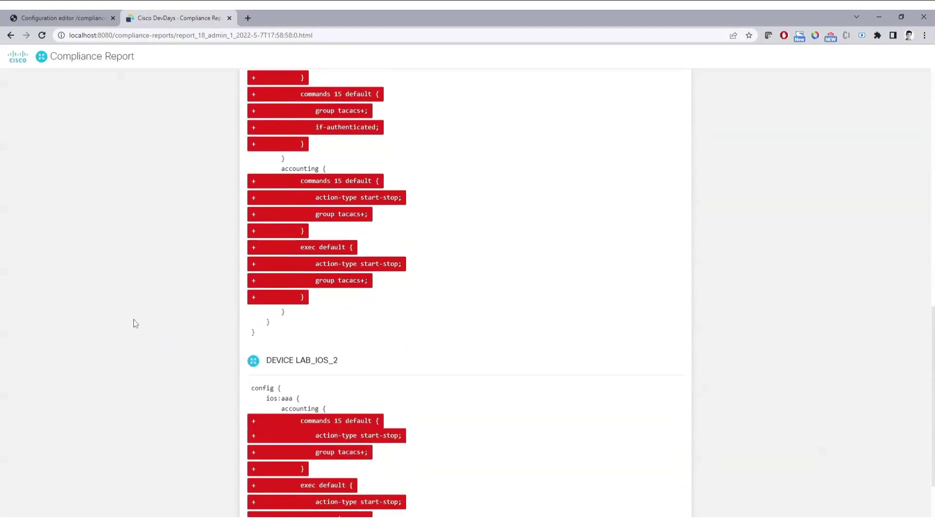
scroll(133, 320, "down", 2)
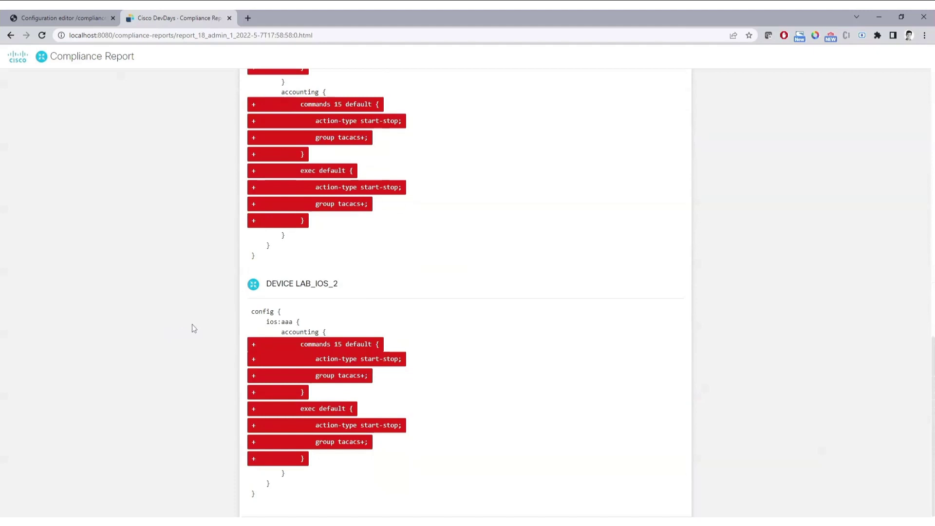
scroll(195, 363, "up", 3)
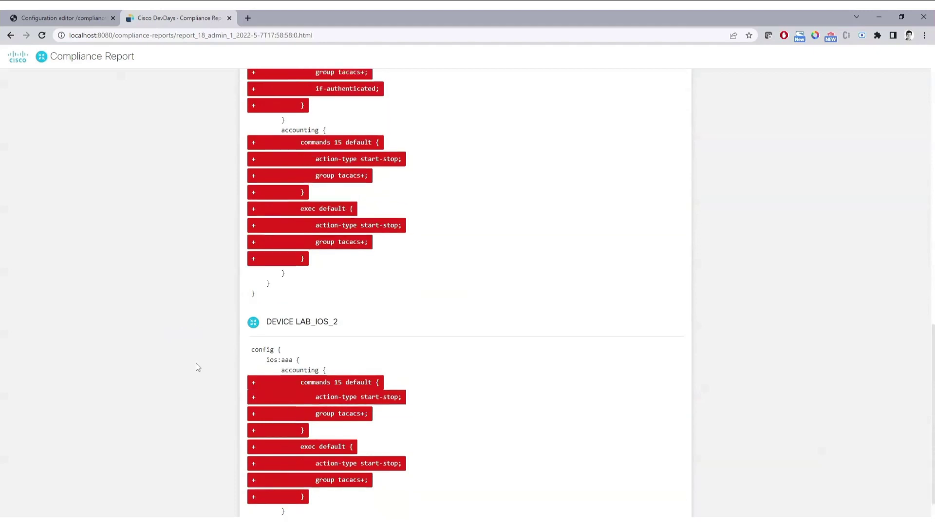
Return to the Configuration editor and paste the AAA TACACS+ commands into the native configuration field of the generate action.
scroll(192, 365, "up", 5)
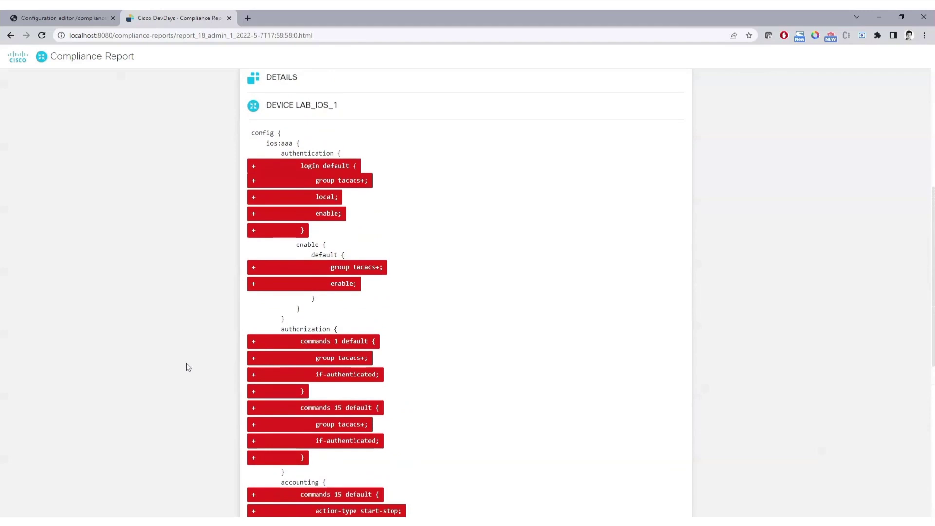
left_click(72, 17)
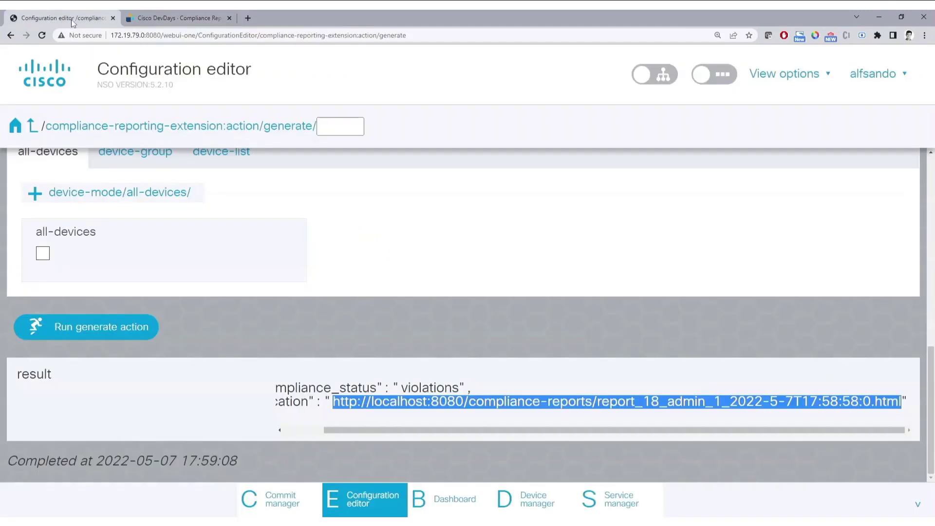
left_click(317, 331)
scroll(319, 335, "up", 1)
scroll(320, 335, "up", 8)
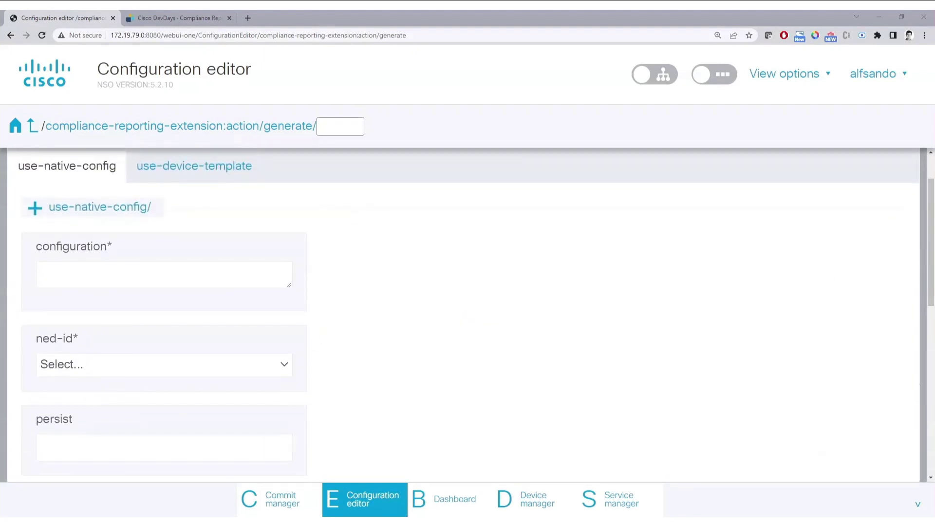
key("ctrl+v")
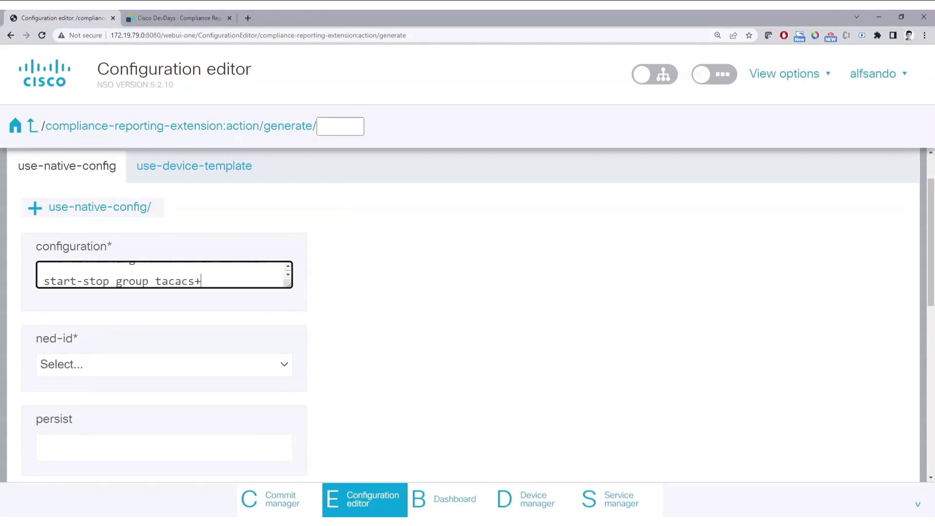
Set the ned-id to cisco-ios-cli-6.72 and the persist name to tacacs_settings_ios_template.
scroll(367, 308, "down", 1)
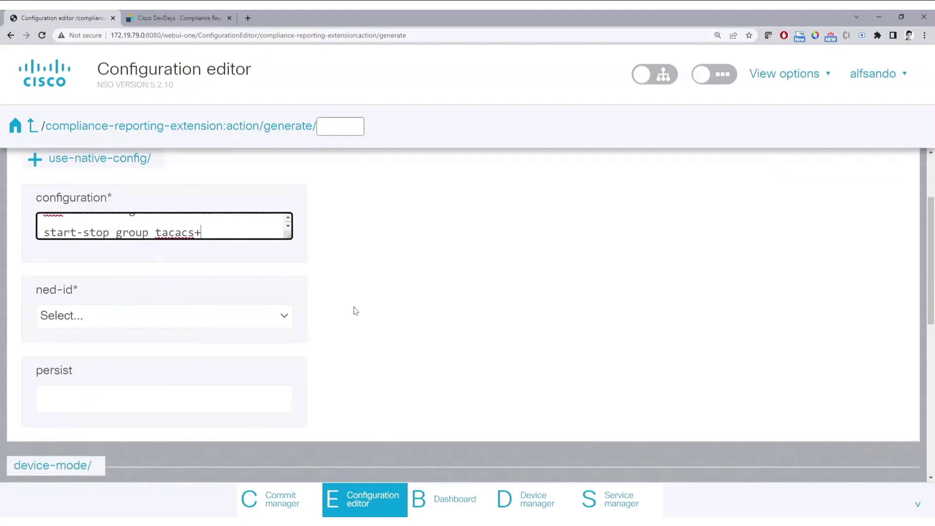
left_click(286, 319)
left_click(130, 349)
left_click(164, 399)
type("tacacs_")
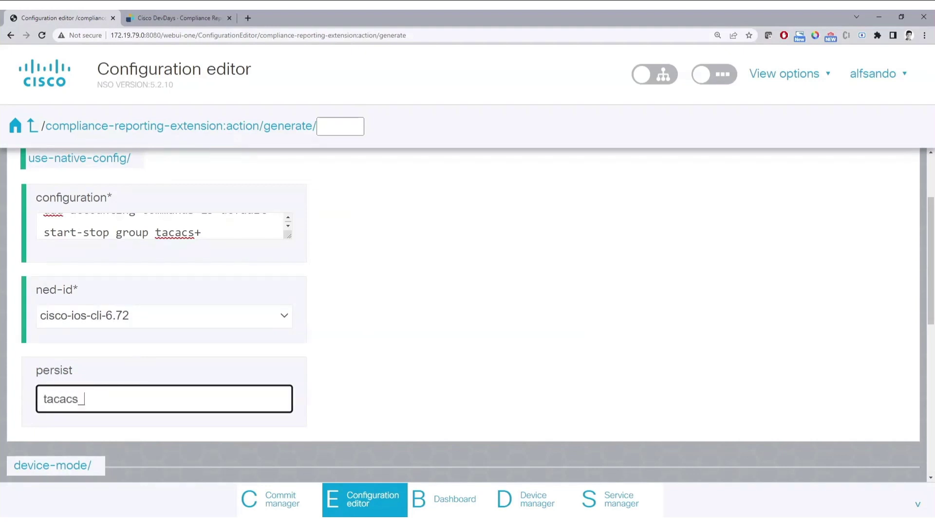
type("settings_ios_template")
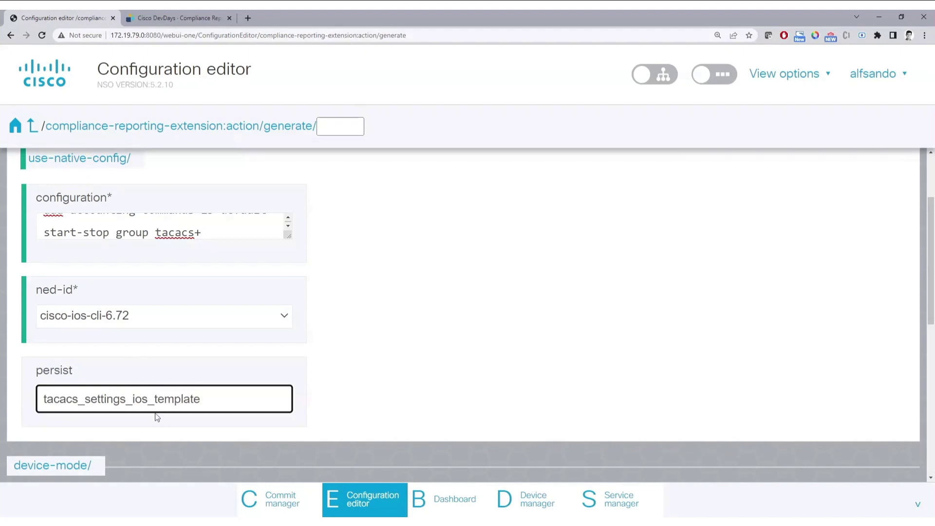
Set the device choice to device-list and add lab_ios_1 to the list.
scroll(313, 380, "down", 4)
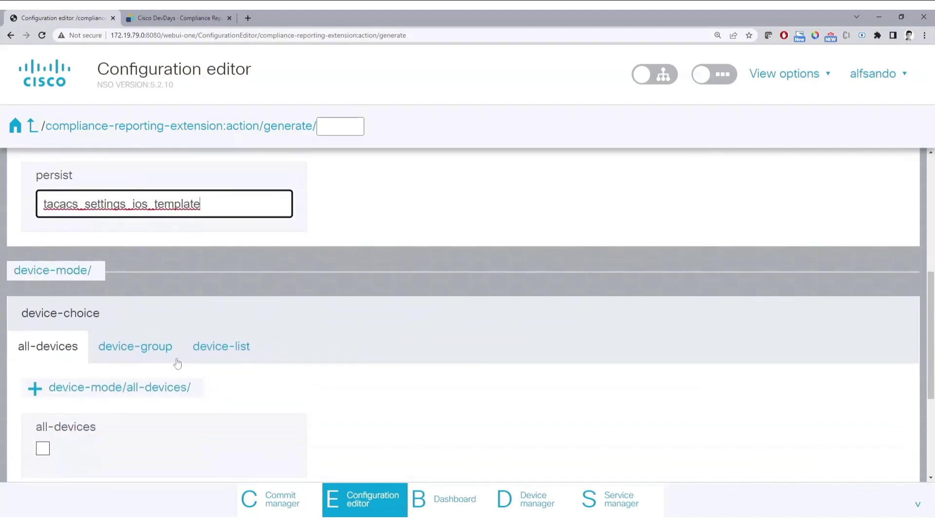
left_click(220, 350)
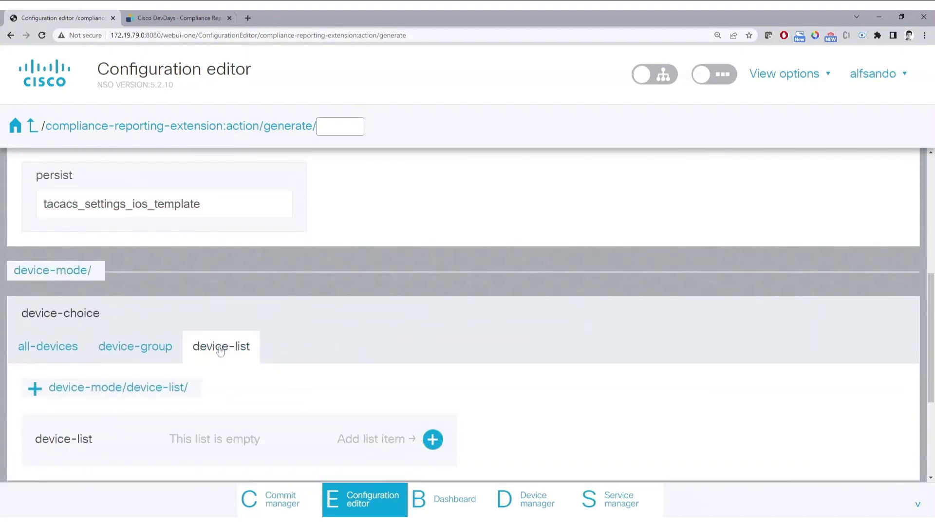
left_click(433, 440)
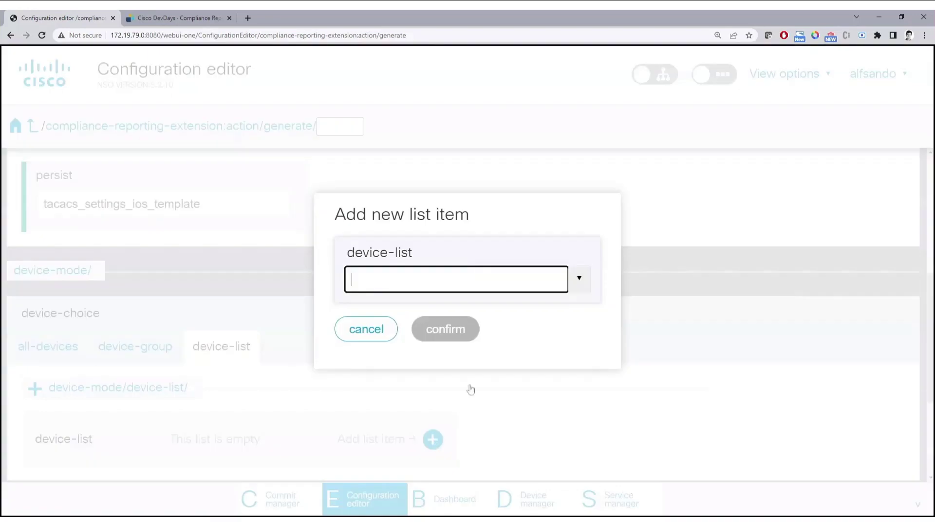
left_click(579, 278)
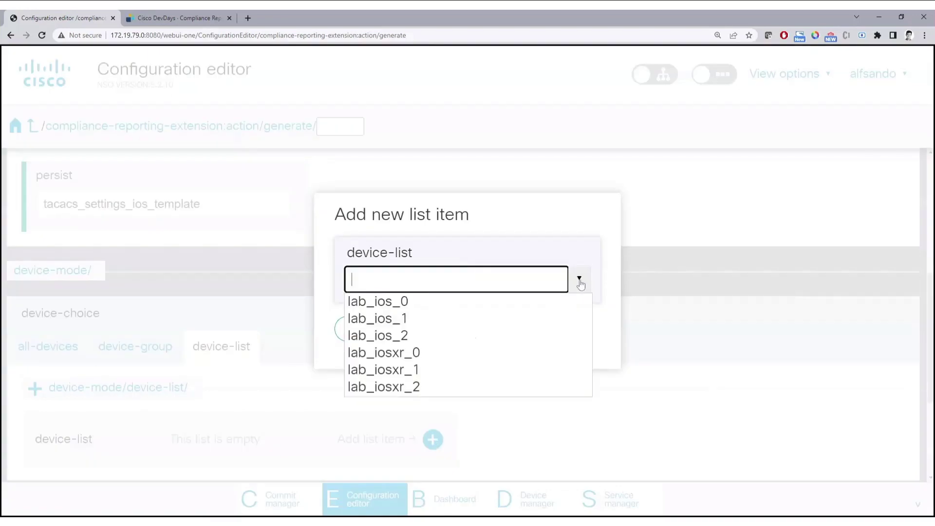
left_click(394, 322)
left_click(453, 334)
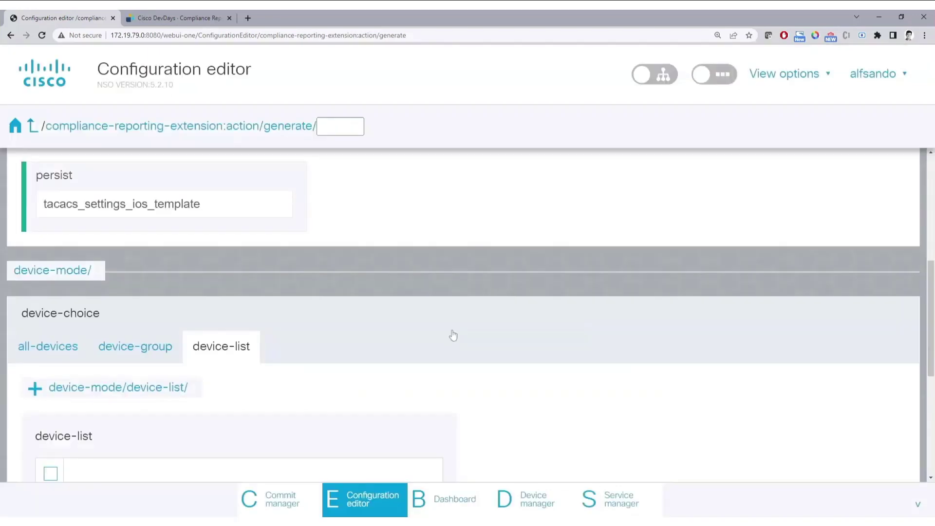
Run the generate action for lab_ios_1 and bring up its result.
scroll(547, 367, "down", 4)
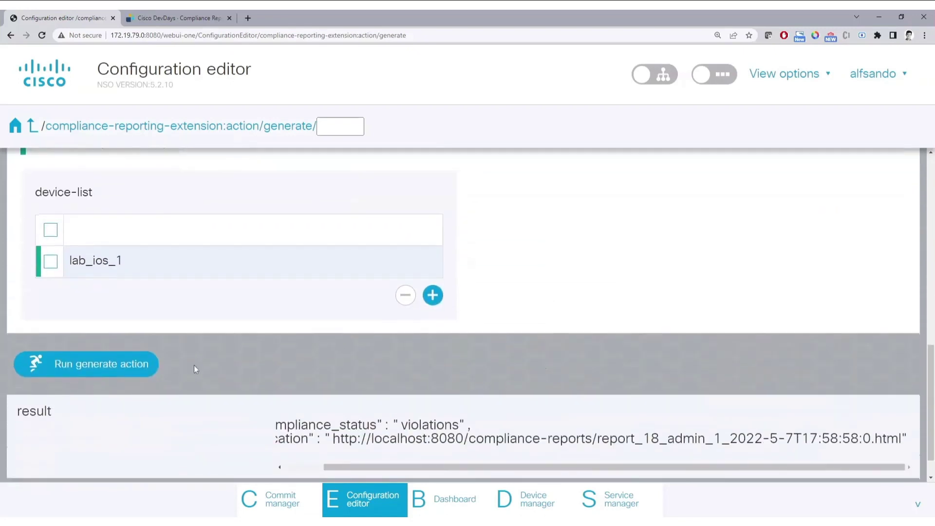
left_click(130, 369)
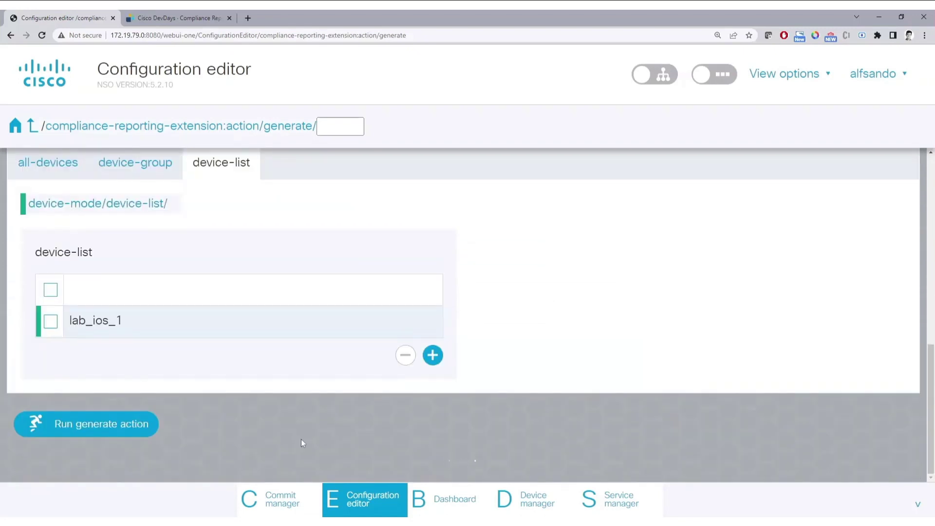
scroll(462, 317, "up", 10)
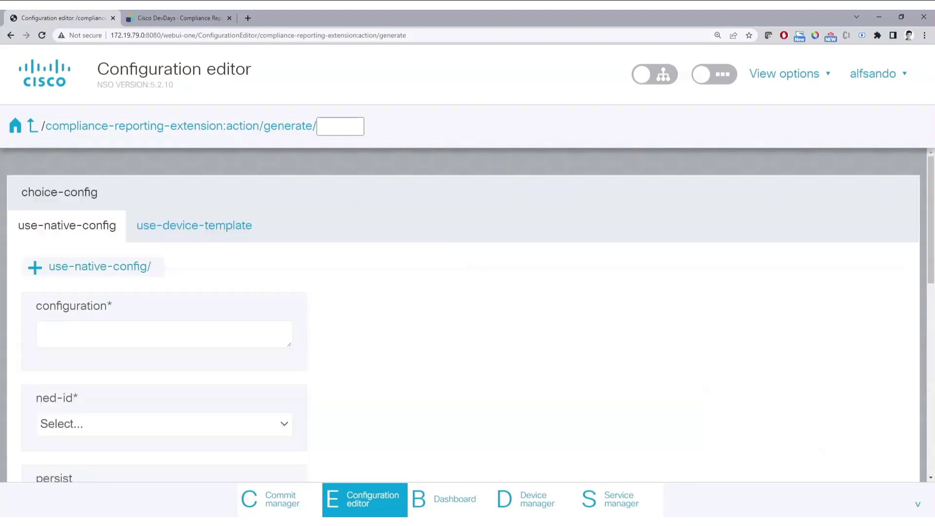
scroll(396, 365, "down", 10)
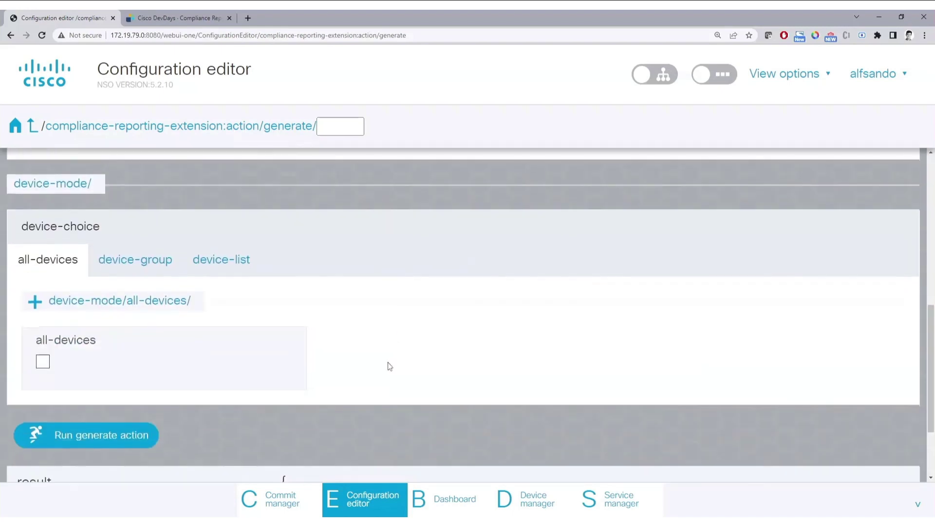
Load the new report's location URL in the existing Compliance Report tab and review the summary and configuration differences for lab_ios_1.
left_click_drag(379, 401, 898, 401)
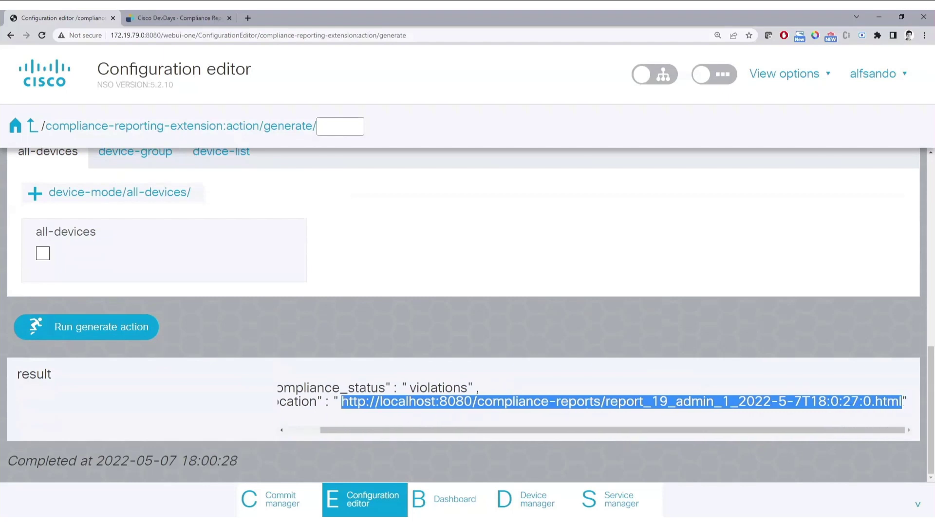
left_click(181, 18)
left_click(189, 35)
type("http://localhost:8080/compliance-reports/report_19_admin_1_2022-5-7T18:0:27:0.html")
key("Return")
scroll(185, 197, "down", 3)
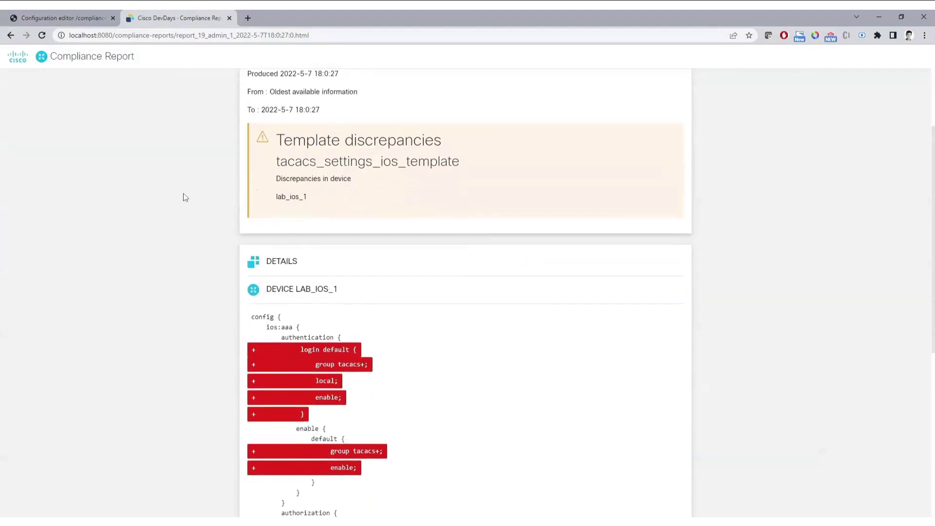
scroll(185, 197, "down", 6)
scroll(182, 198, "up", 9)
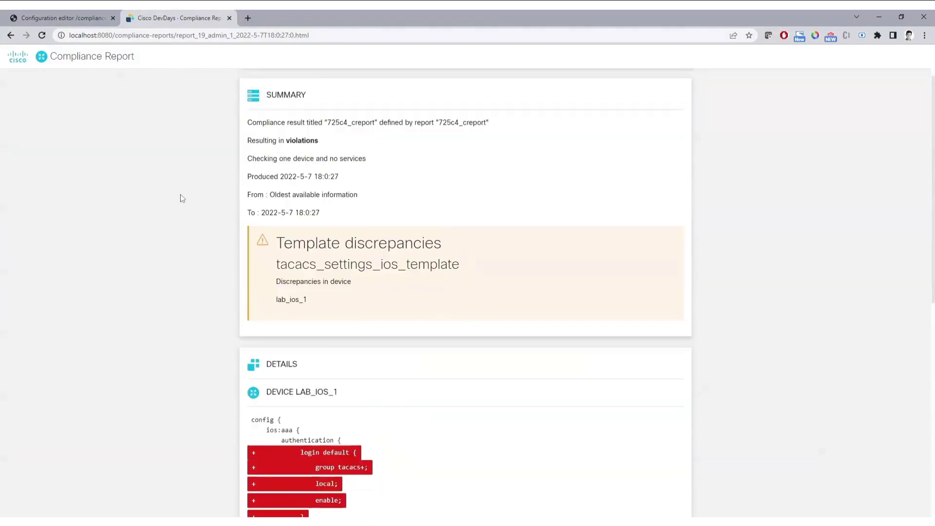
Return to the Configuration editor and set the configuration choice to use-device-template with the template tacacs_settings_ios_template.
left_click(82, 17)
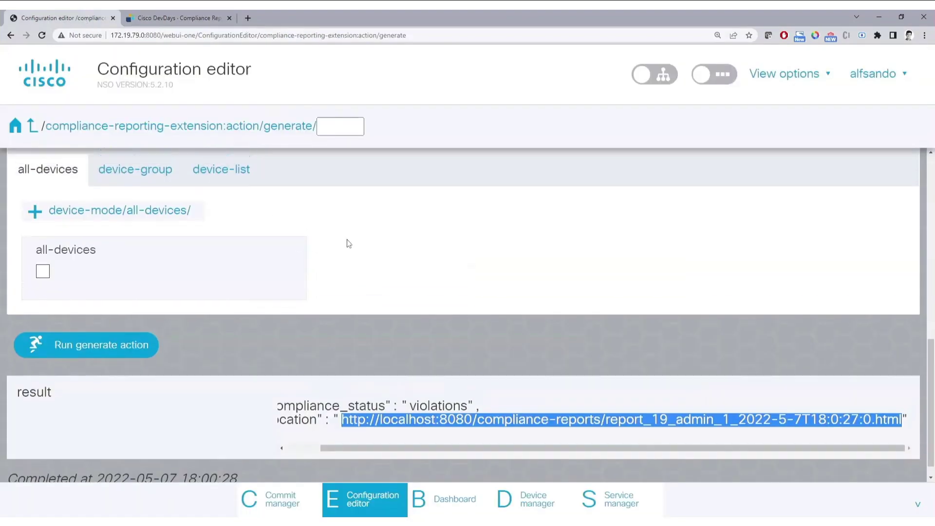
scroll(347, 238, "up", 10)
scroll(349, 243, "up", 1)
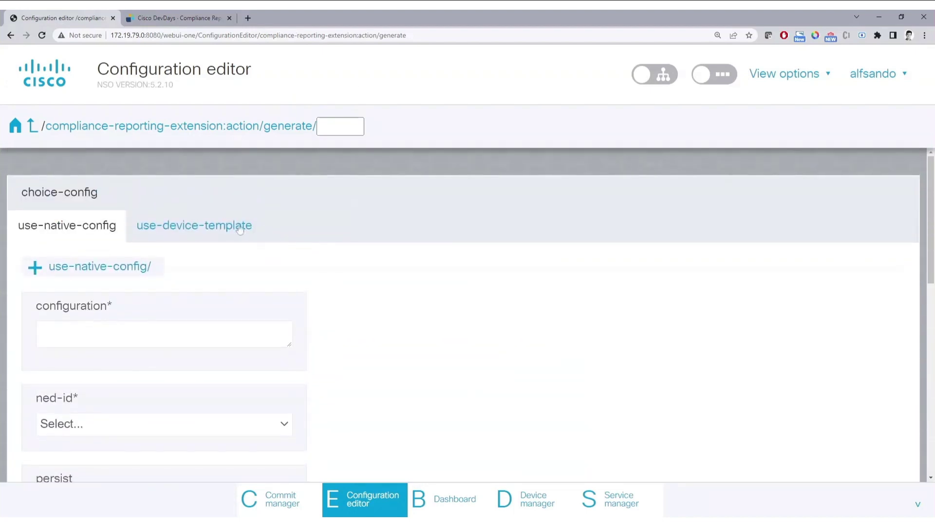
left_click(235, 229)
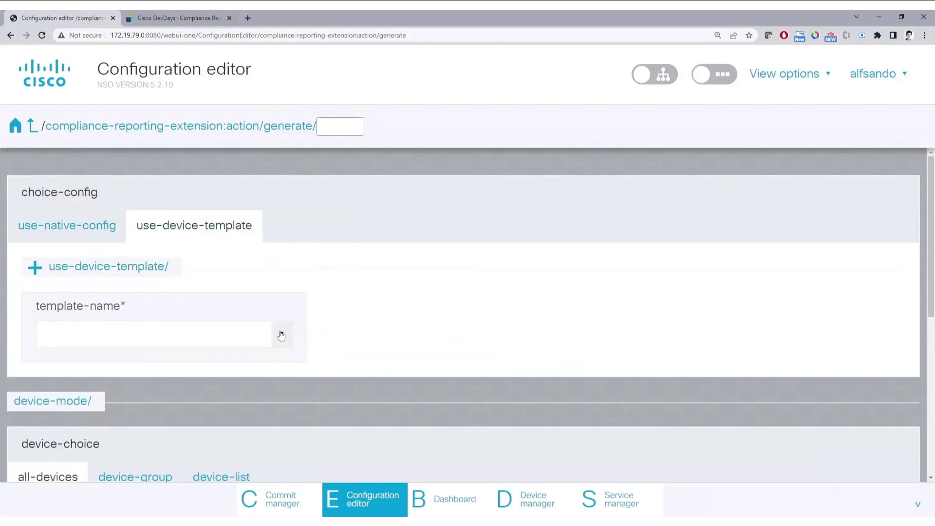
left_click(281, 335)
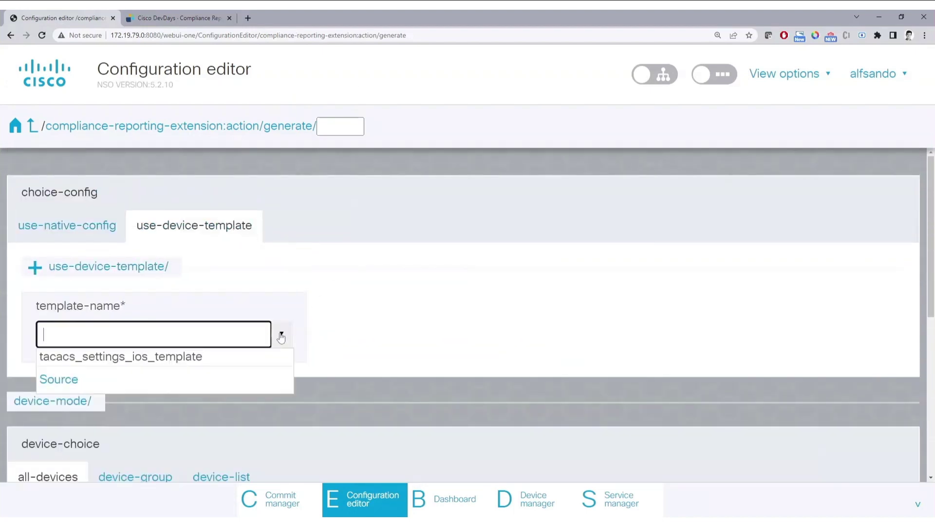
left_click(173, 364)
Set the device choice to device-list and add lab_ios_0 to the list.
scroll(371, 340, "down", 3)
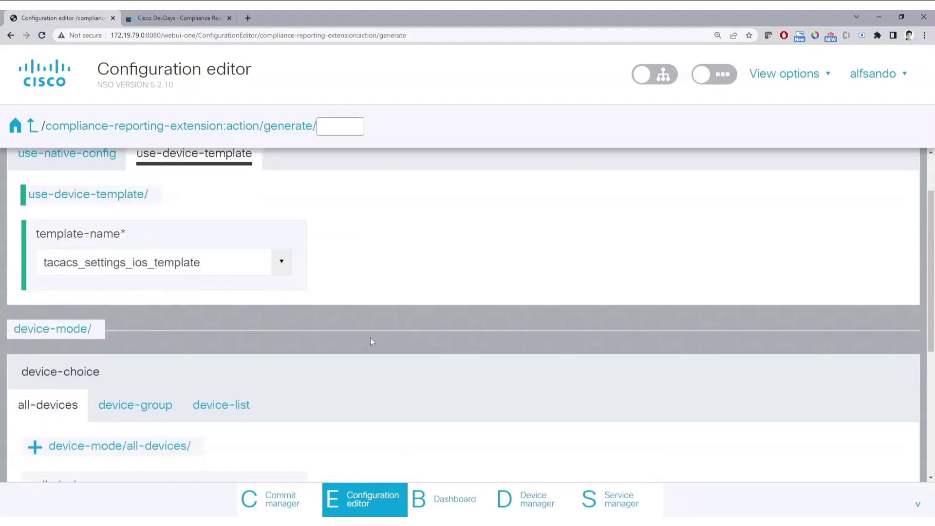
left_click(222, 332)
scroll(310, 347, "down", 2)
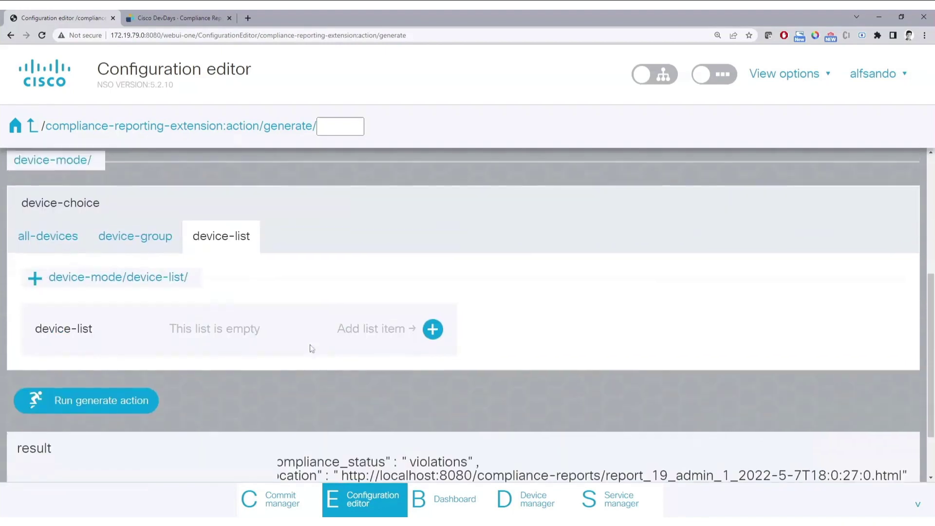
left_click(432, 327)
left_click(580, 284)
left_click(423, 300)
left_click(444, 330)
Run the generate action for lab_ios_0 and copy the report's location URL from the result.
scroll(458, 338, "down", 3)
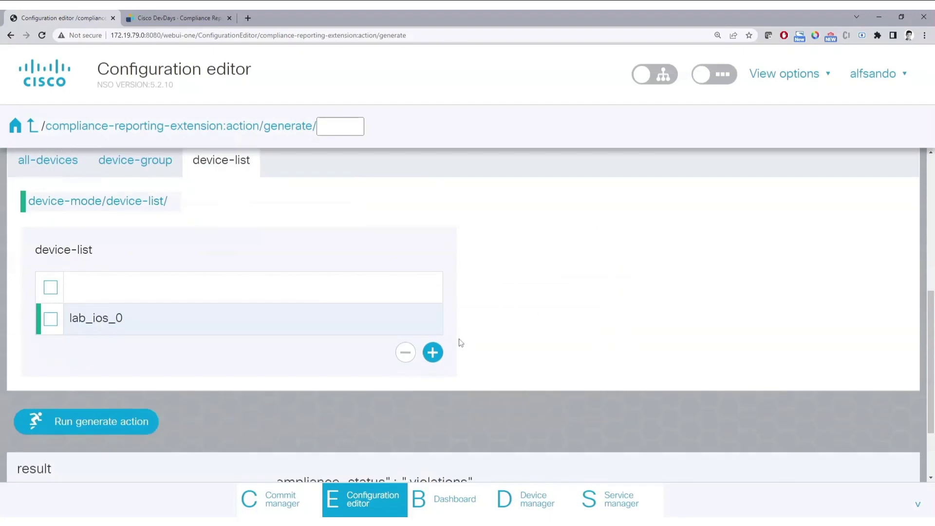
left_click(127, 355)
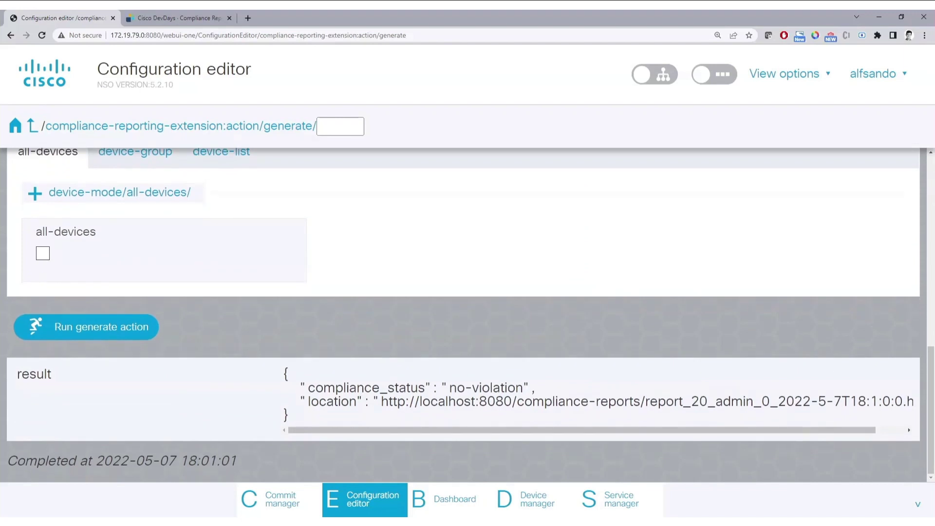
left_click_drag(381, 401, 917, 407)
key("ctrl+c")
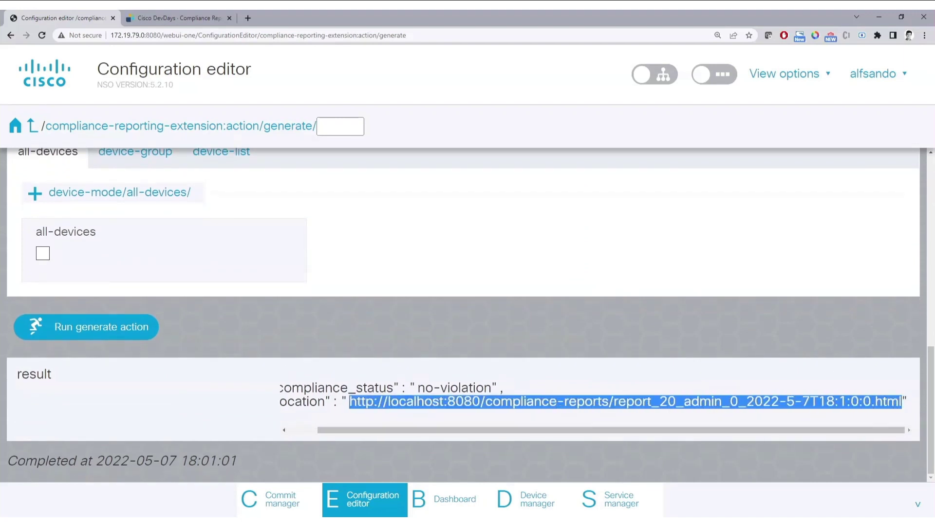
Load the copied URL in the Compliance Report tab, view the lab_ios_0 report, and return to the Configuration editor.
left_click(195, 18)
left_click(197, 34)
key("ctrl+v")
key("Return")
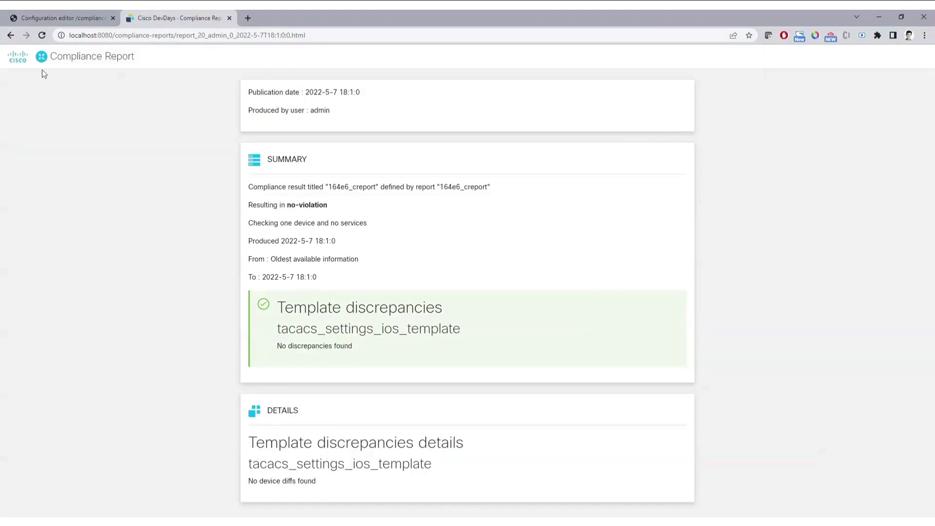
left_click(48, 16)
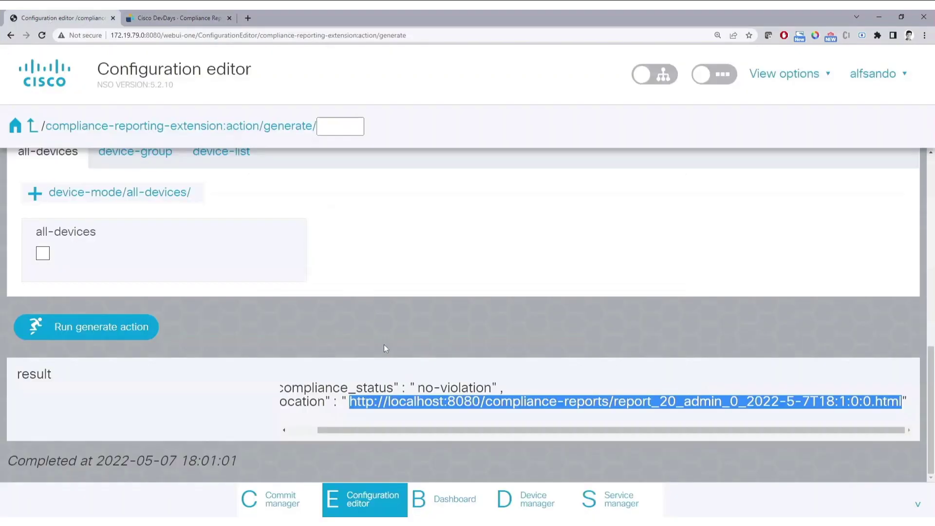